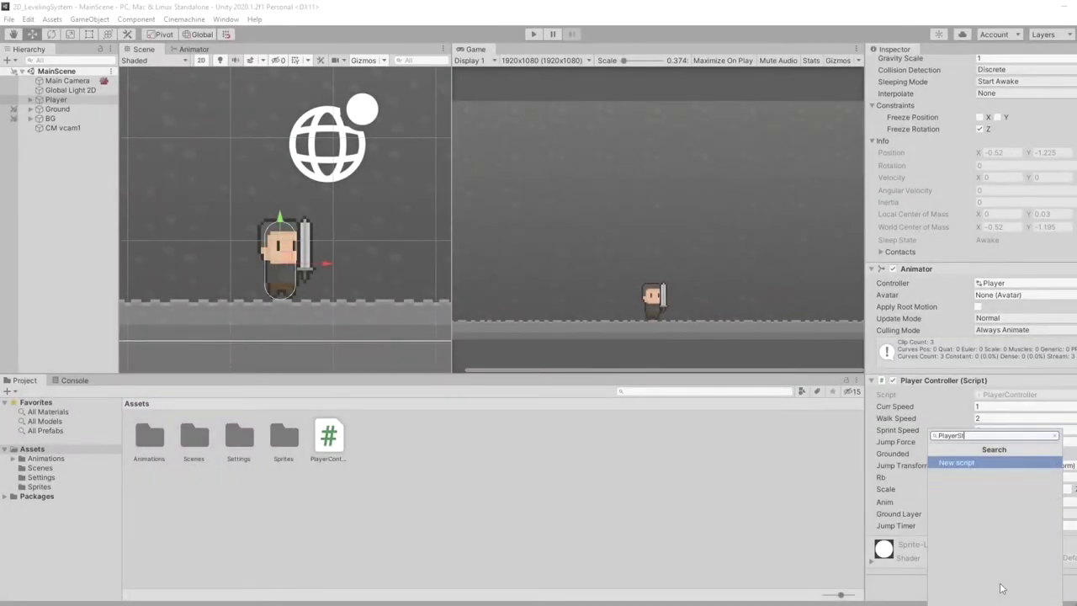
Create the new PlayerStats script on the Player
key("Return")
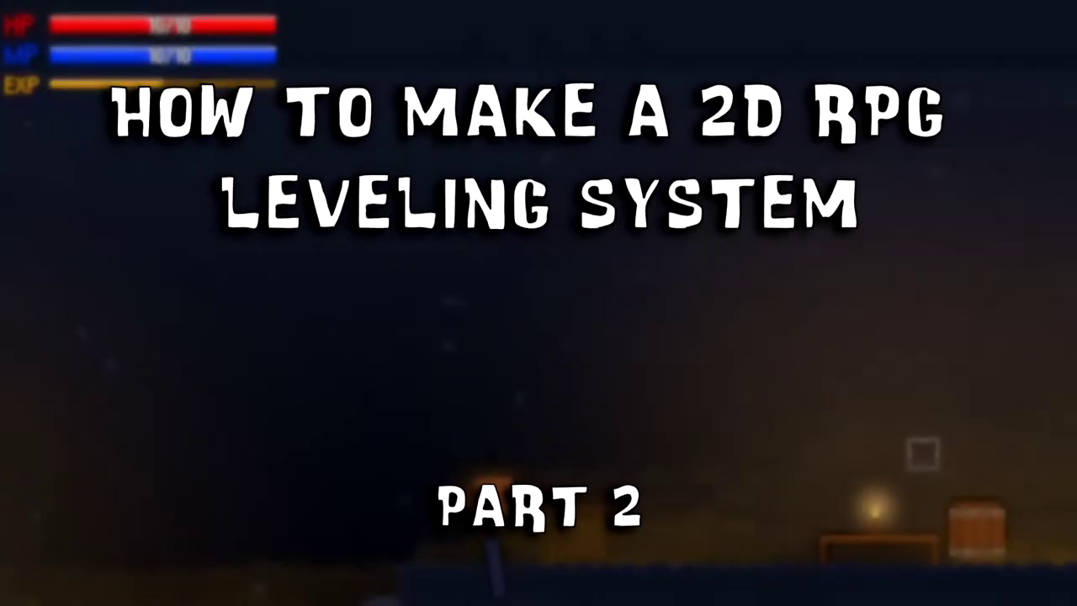
Walk right and slash the red chickens, then open the Level 2 stat panel
key("d")
left_click(916, 453)
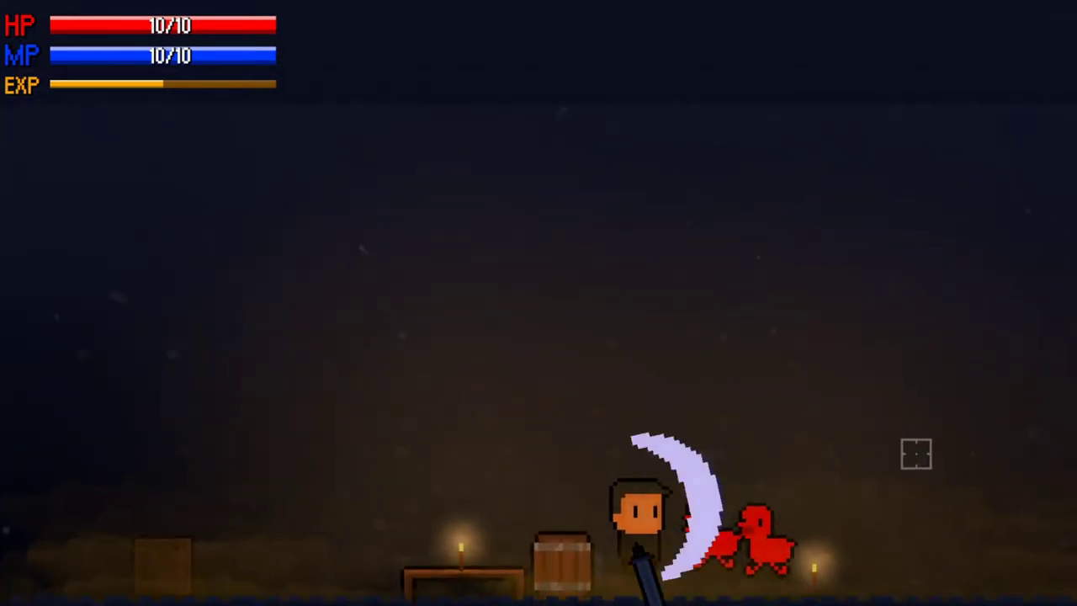
key("d")
key("a")
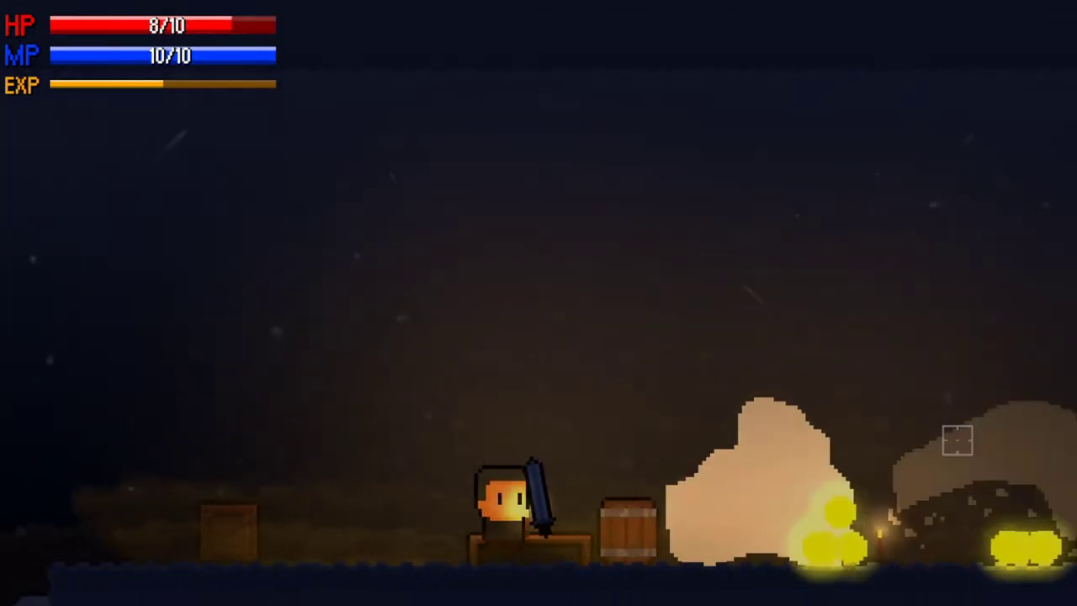
left_click(1006, 63)
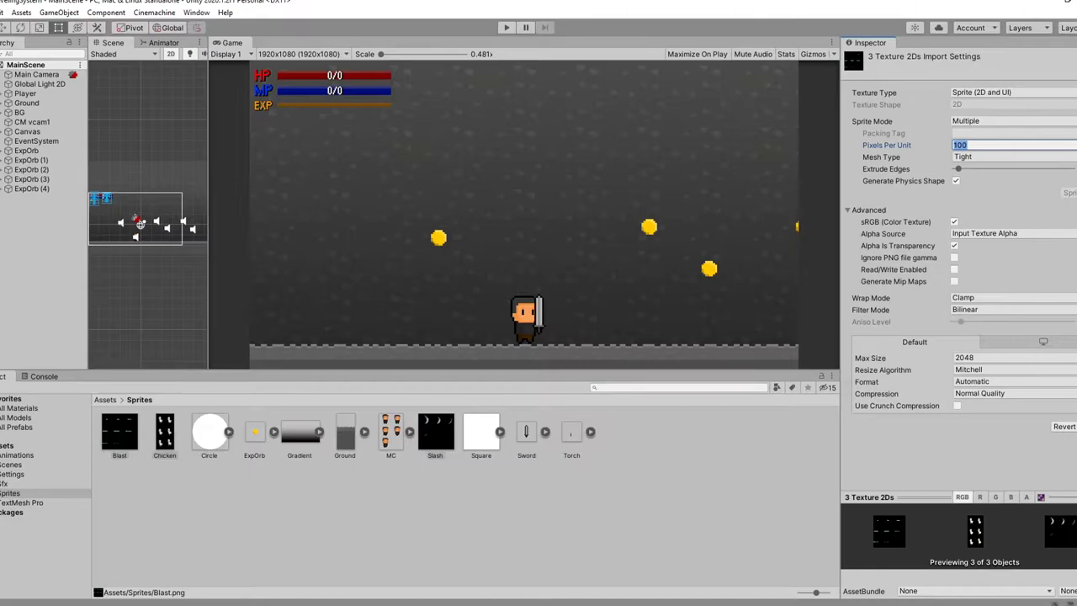
Take the Slash sprite out of the edited group, then walk and swing the sword in-game
left_click(430, 435, "ctrl")
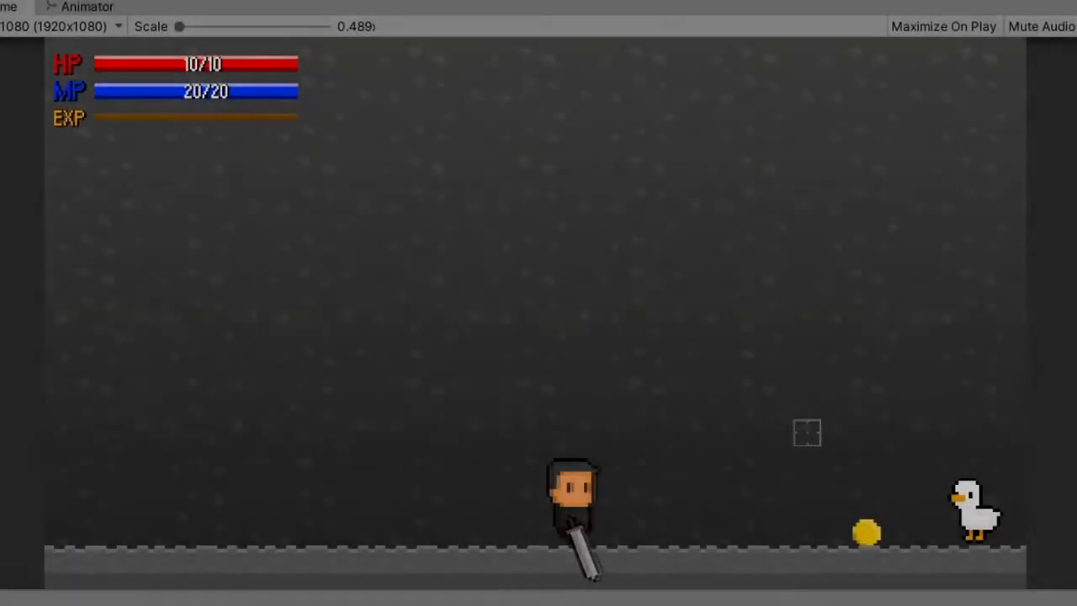
key("d")
left_click(695, 190)
Walk toward the chicken, swinging the sword several times above and to the right
key("a")
left_click(243, 396)
left_click(463, 578)
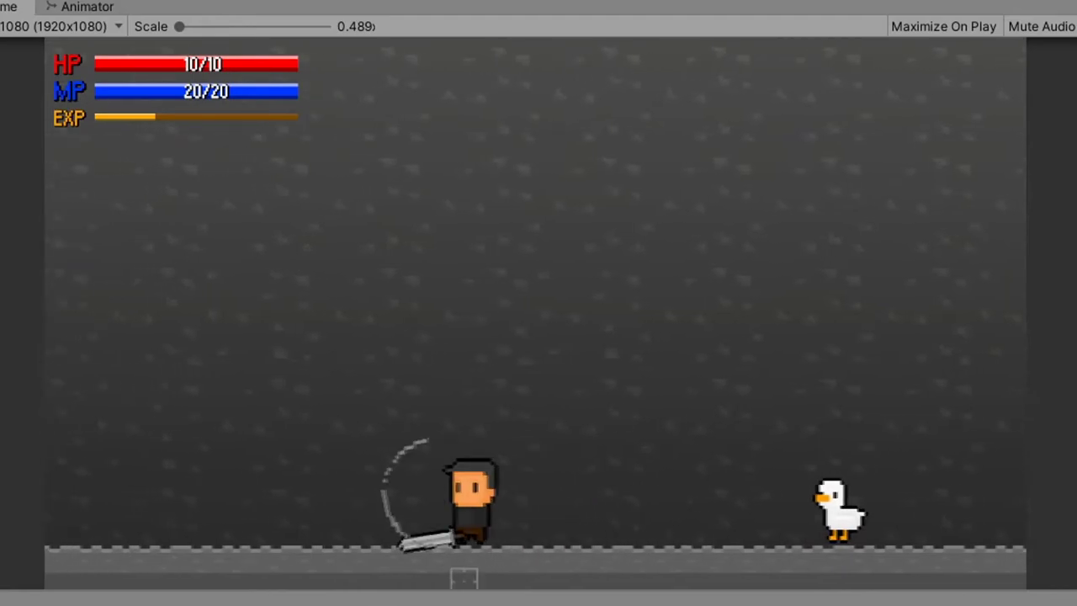
key("d")
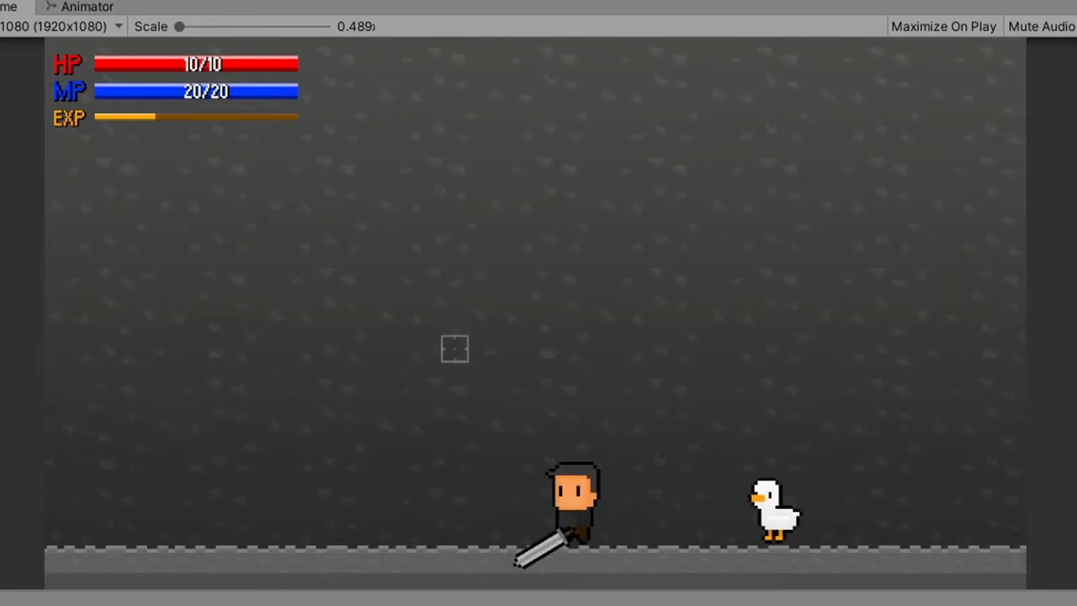
left_click(485, 312)
left_click(486, 312)
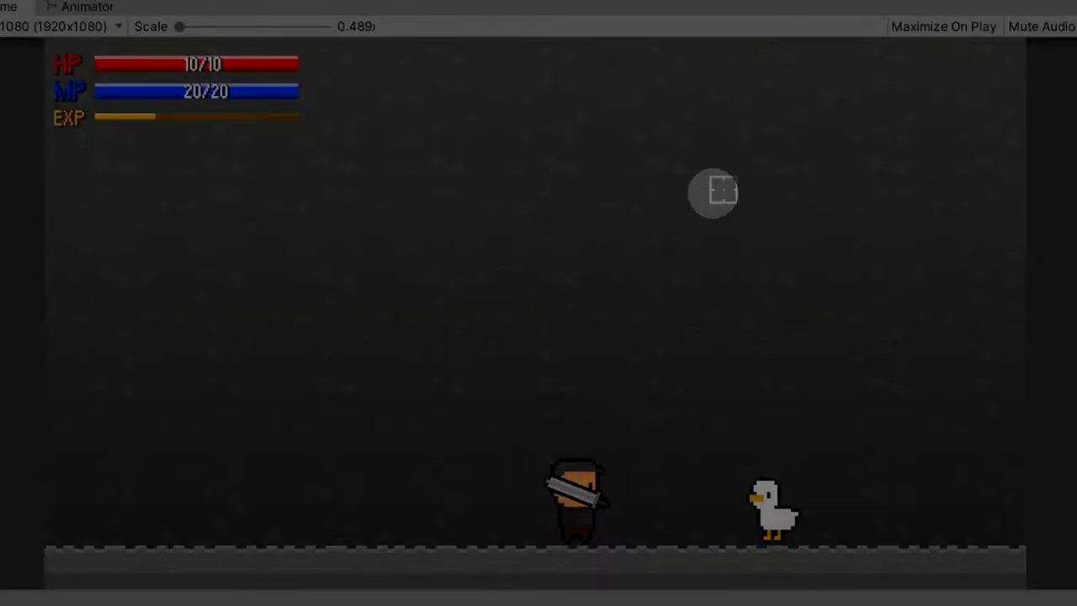
left_click(930, 207)
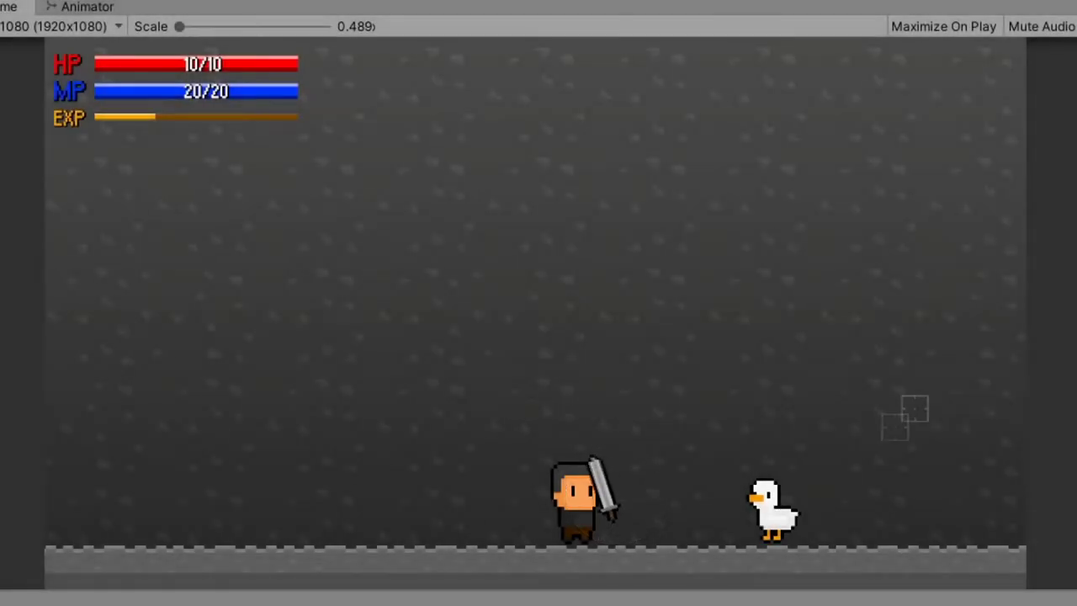
Walk to the level's left edge and back, slashing toward the aiming reticle
key("a")
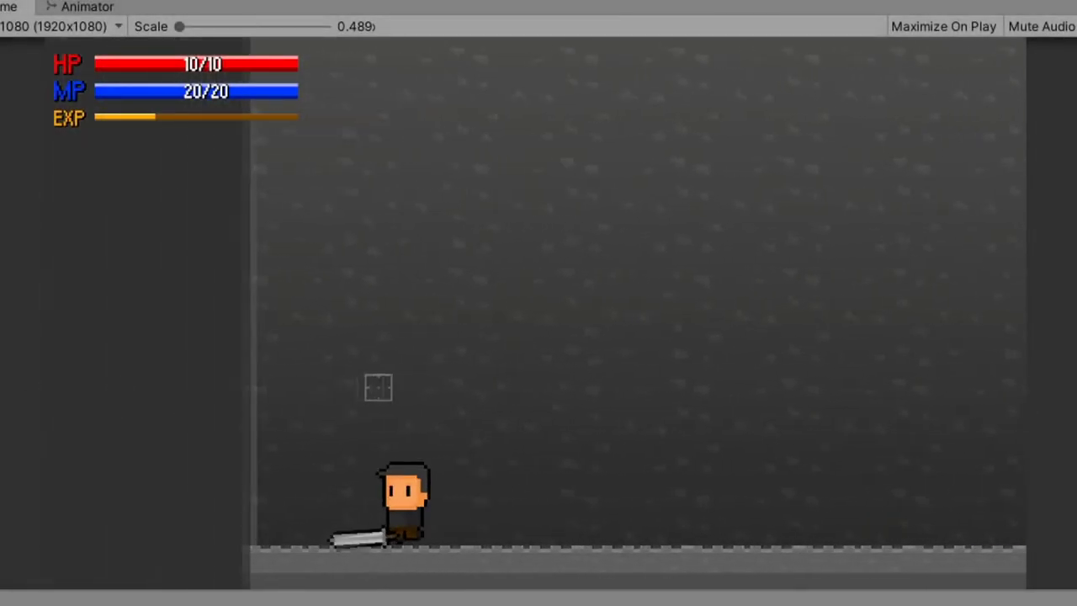
key("d")
key("a")
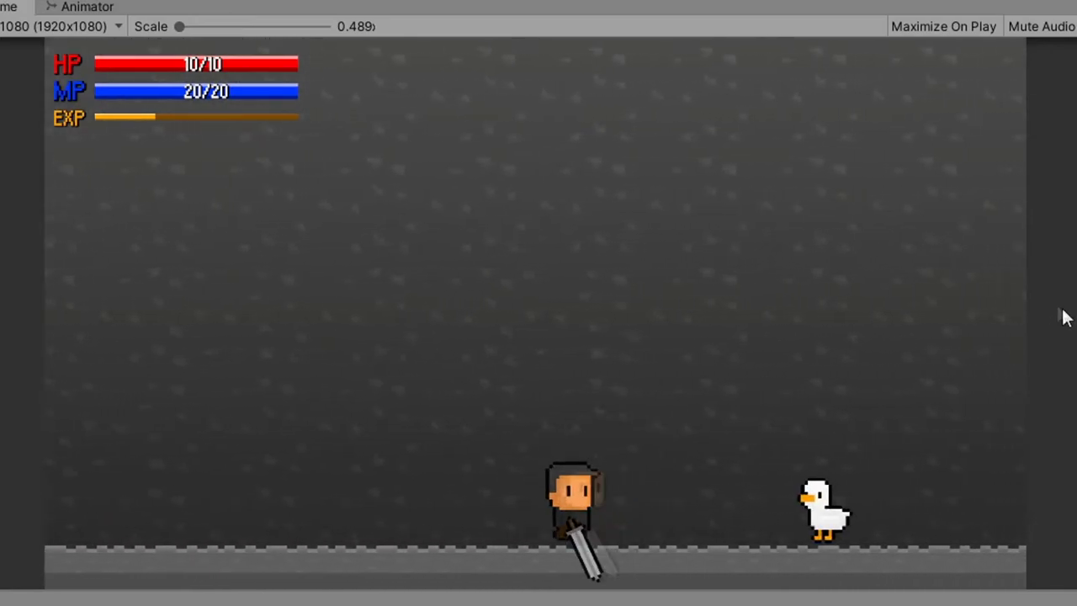
left_click(337, 468)
key("d")
left_click(812, 219)
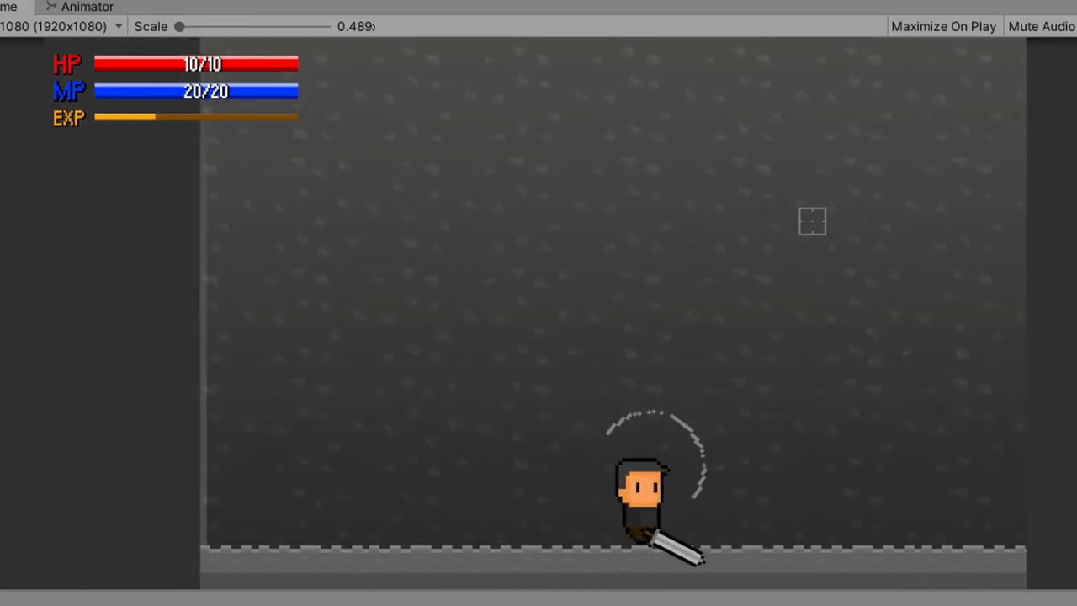
key("a")
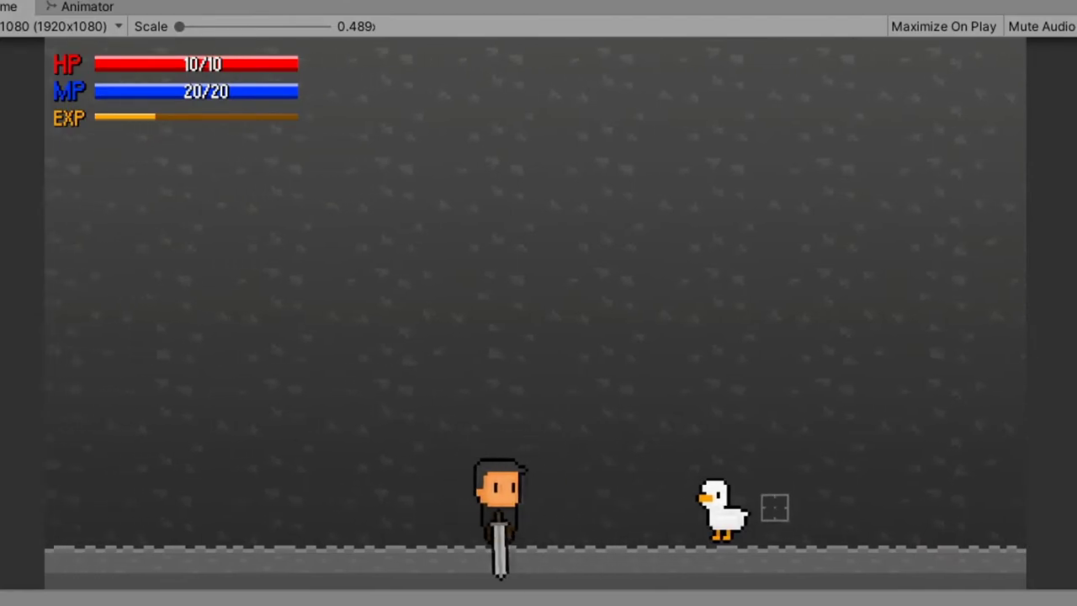
key("d")
Keep strafing left and right, slashing at the reticle to collect the XP coin
left_click(823, 493)
key("a")
key("d")
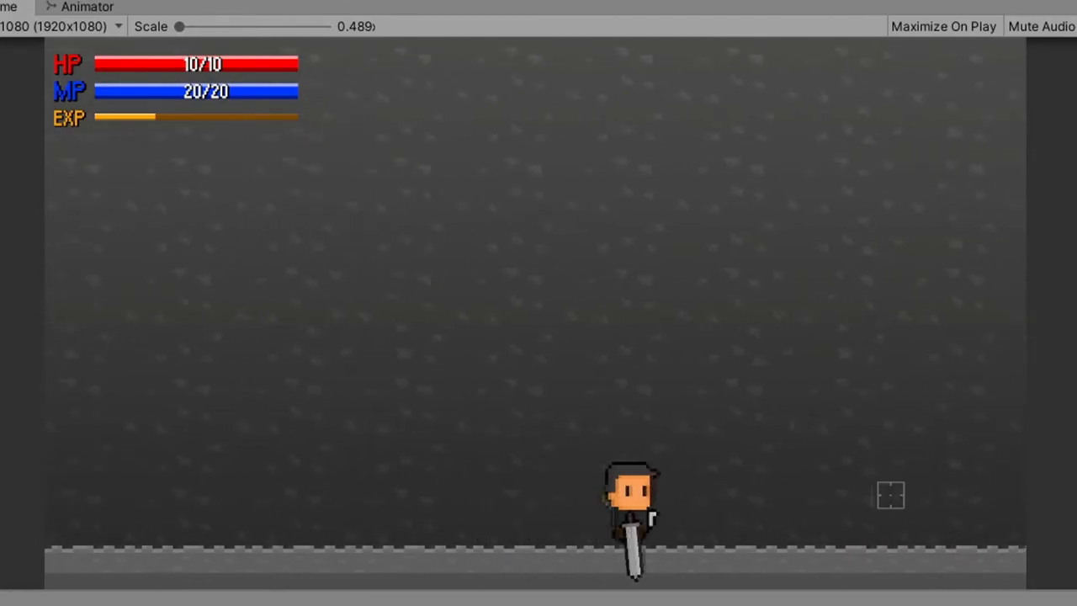
left_click(208, 450)
key("a")
left_click(216, 448)
key("d")
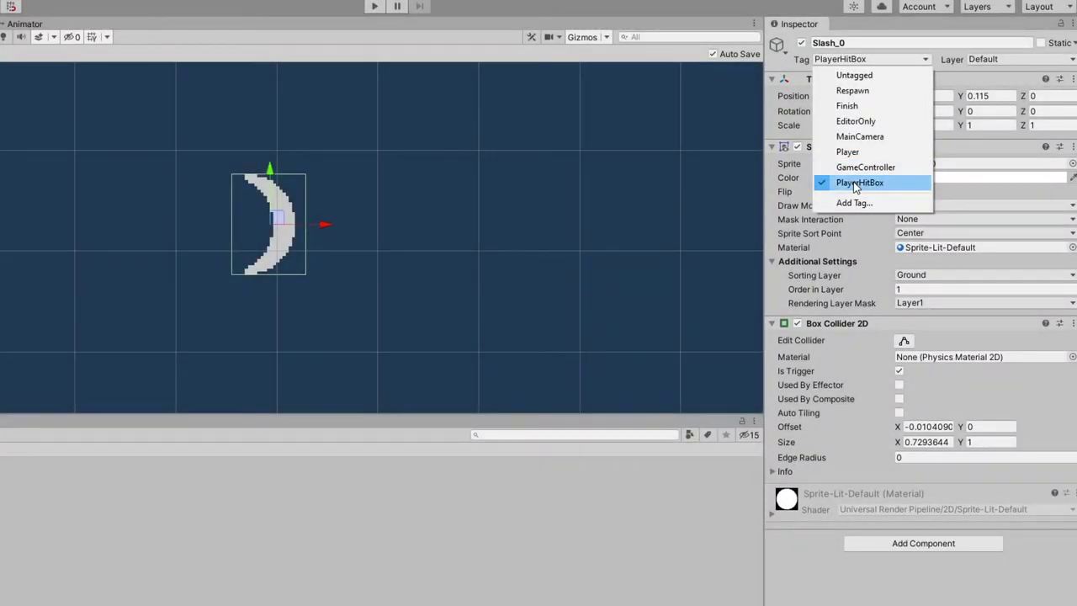
Keep the Slash tag as PlayerHitBox and slash the chicken to kill it
left_click(855, 185)
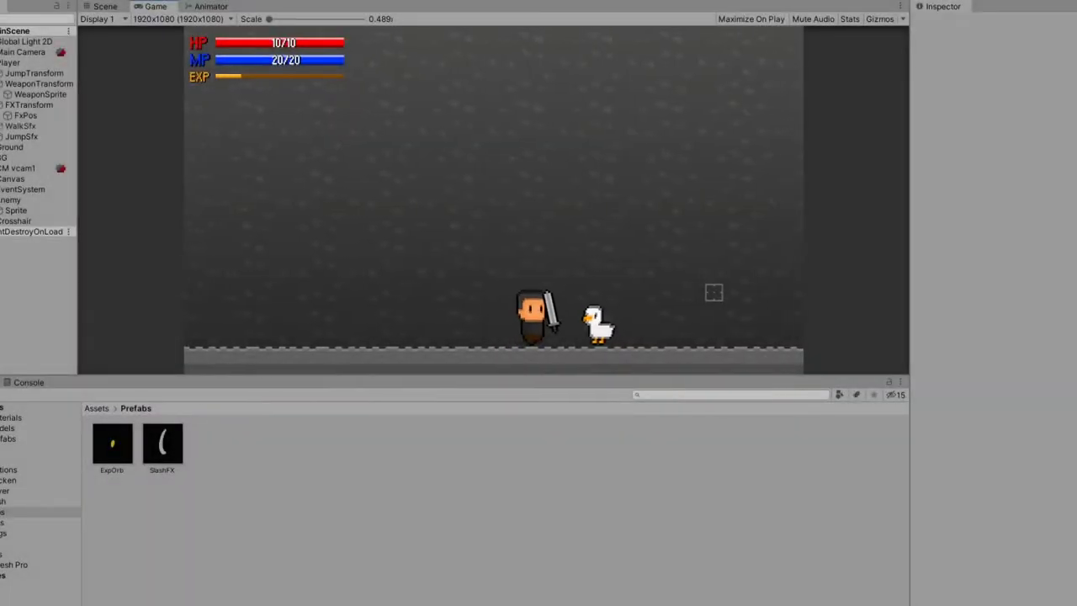
left_click(713, 292)
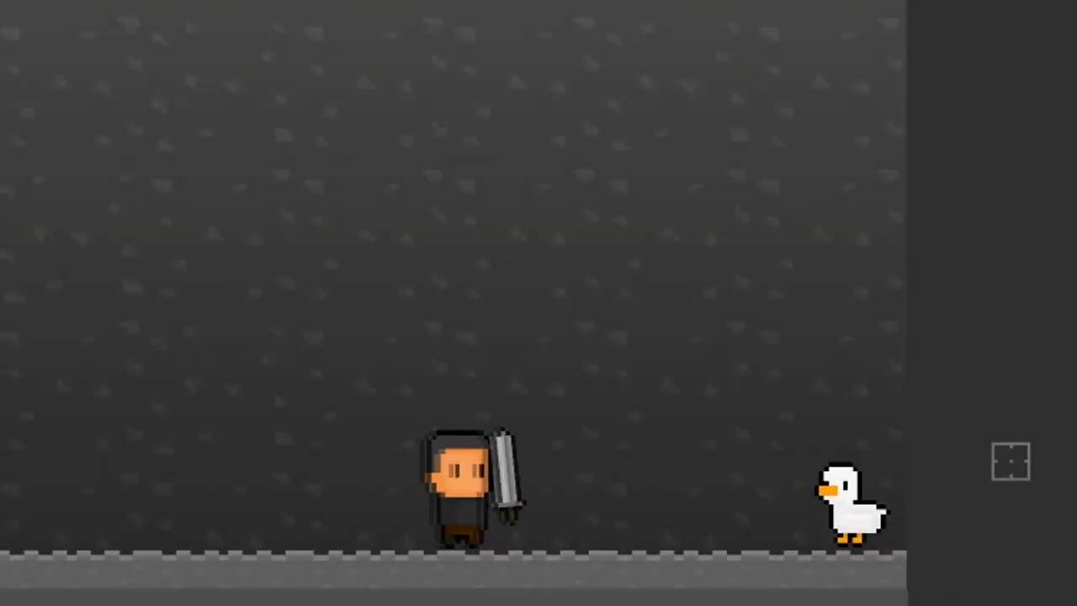
Walk right and strike the approaching chicken repeatedly until it bursts into coins
key("d")
left_click(931, 299)
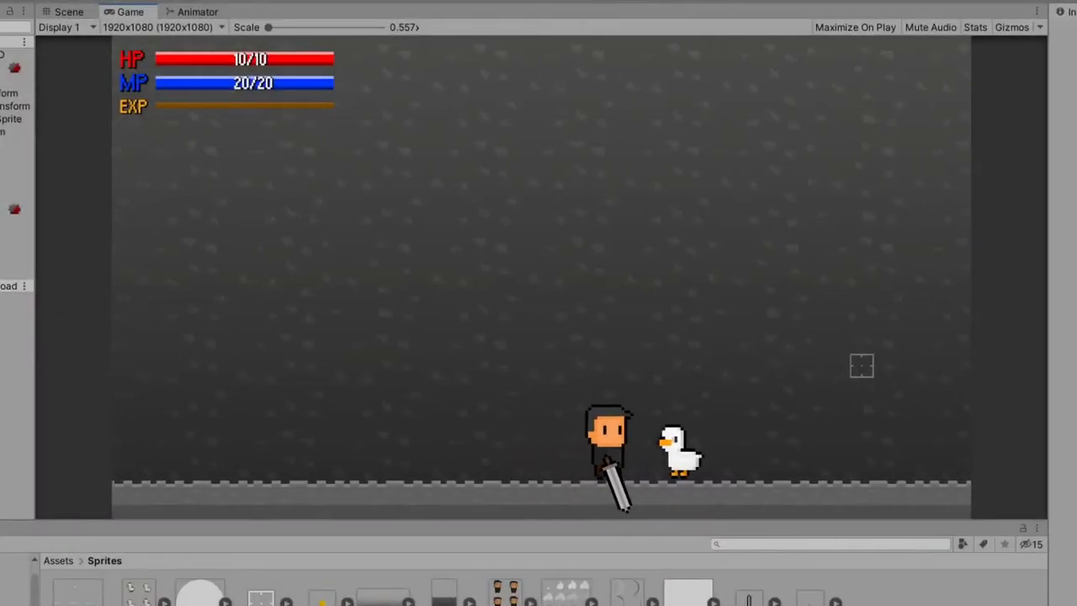
left_click(860, 365)
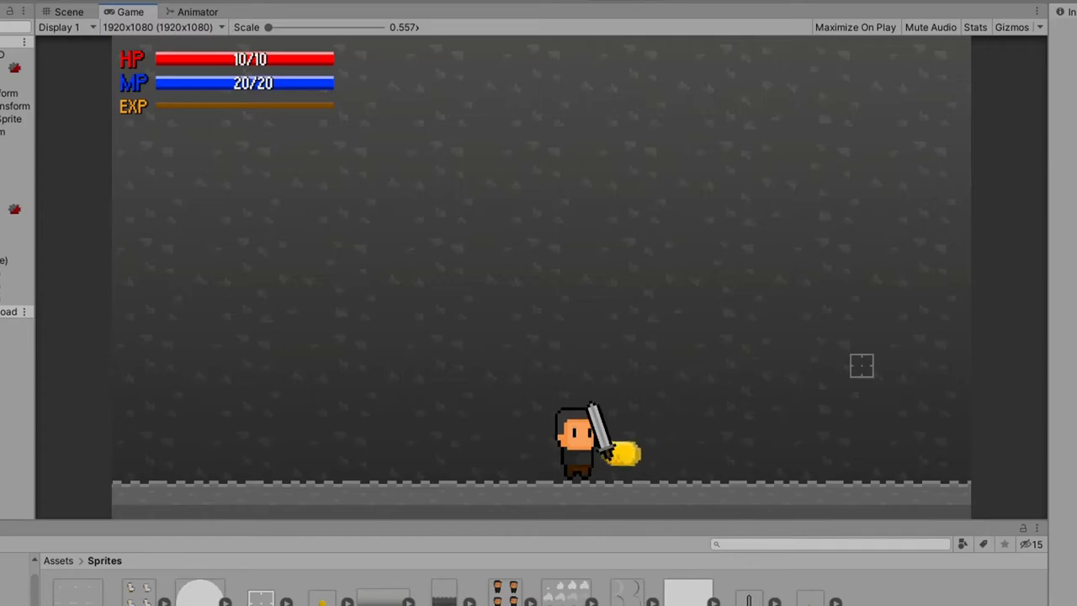
left_click(810, 421)
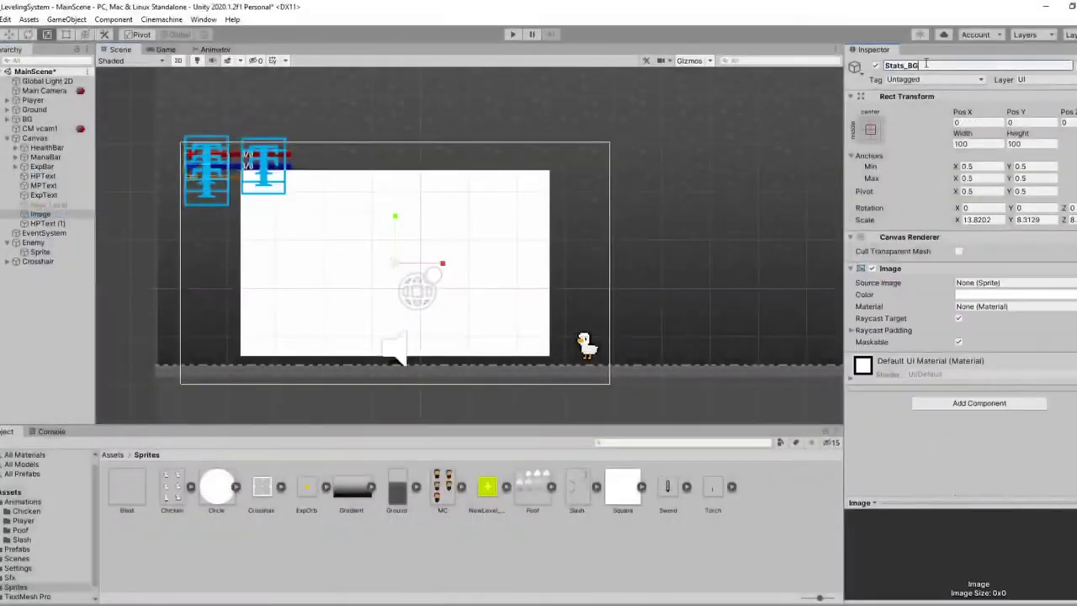
Recolour the HPText (1) text and add a new UI element under StatsScreen
left_click(56, 232)
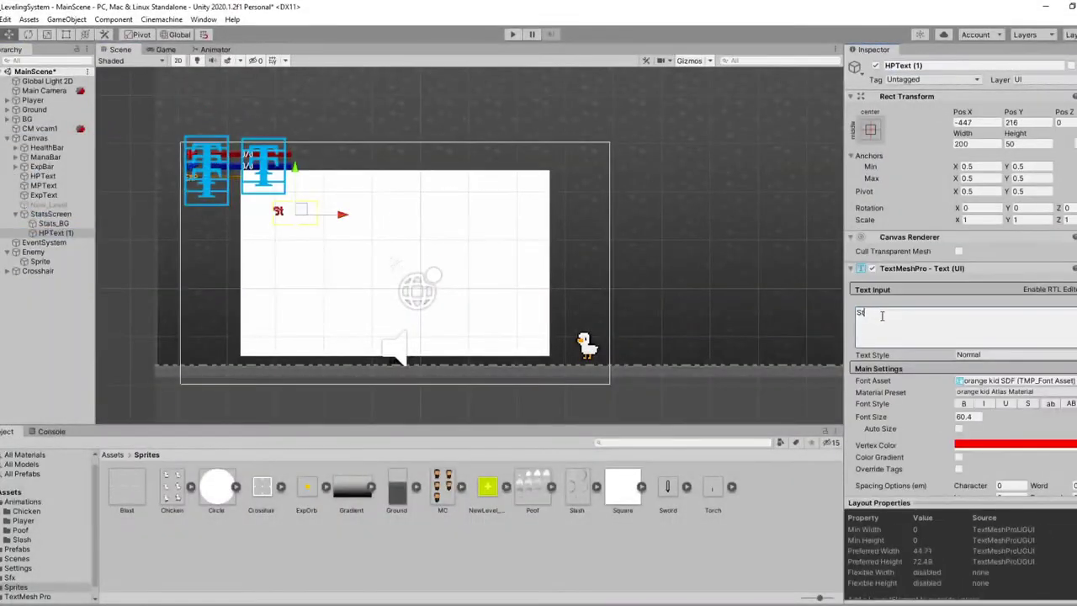
left_click(1001, 444)
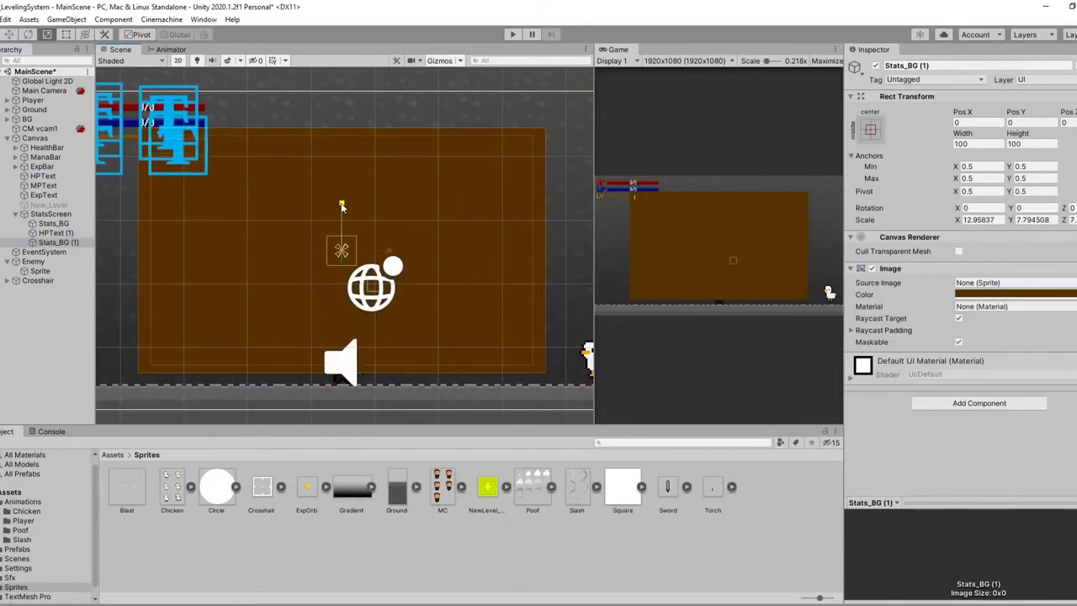
left_click(55, 242)
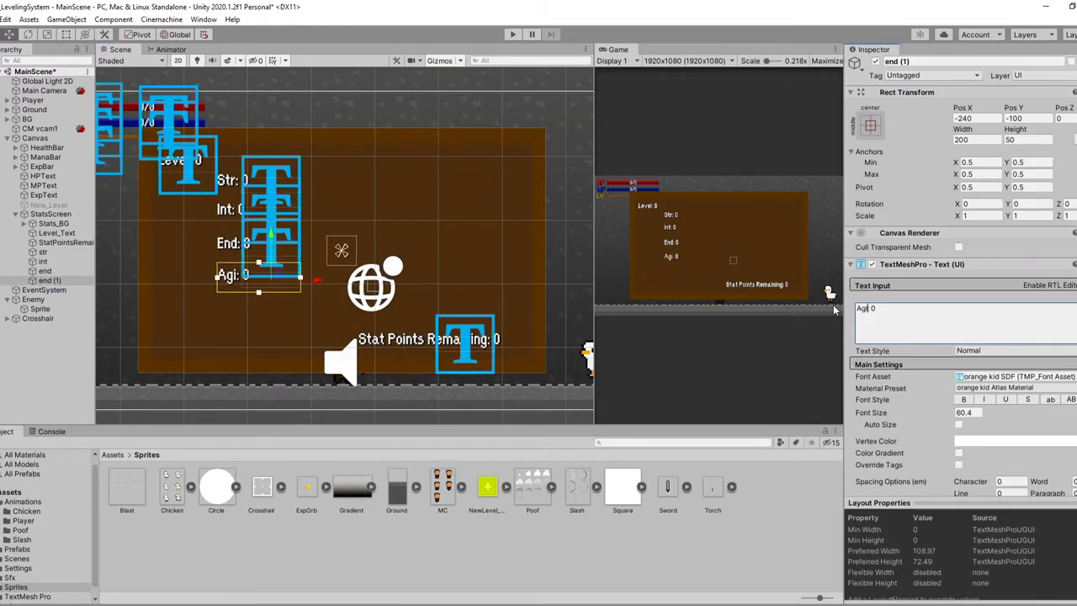
right_click(50, 214)
mouse_move(75, 429)
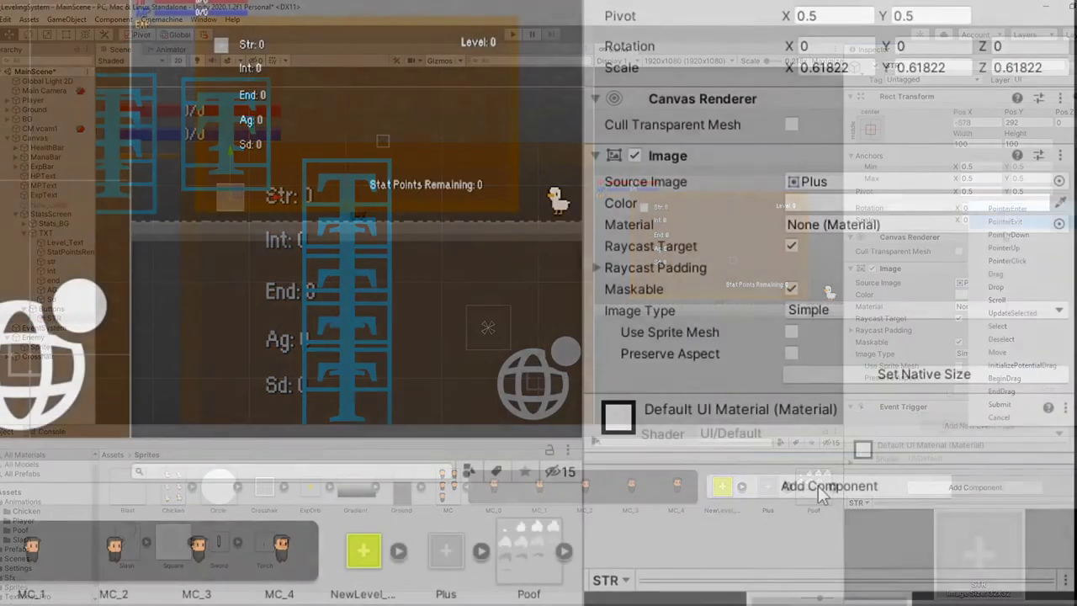
Add an Event Trigger component to the Plus image with a Pointer Down event
left_click(972, 448)
type("event")
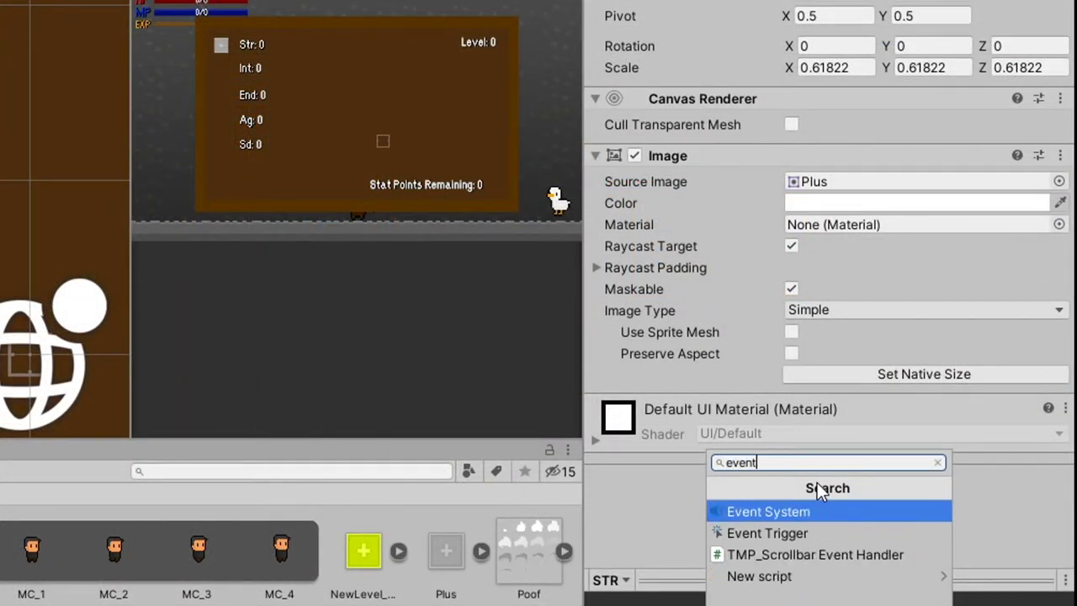
key("Down")
key("Up")
key("Down")
key("Return")
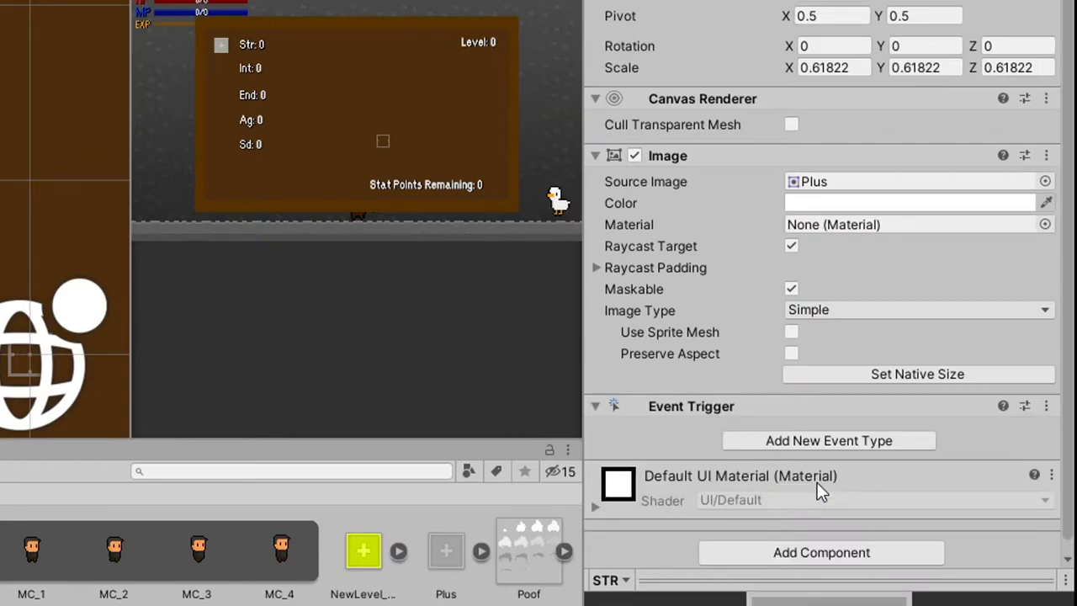
left_click(822, 441)
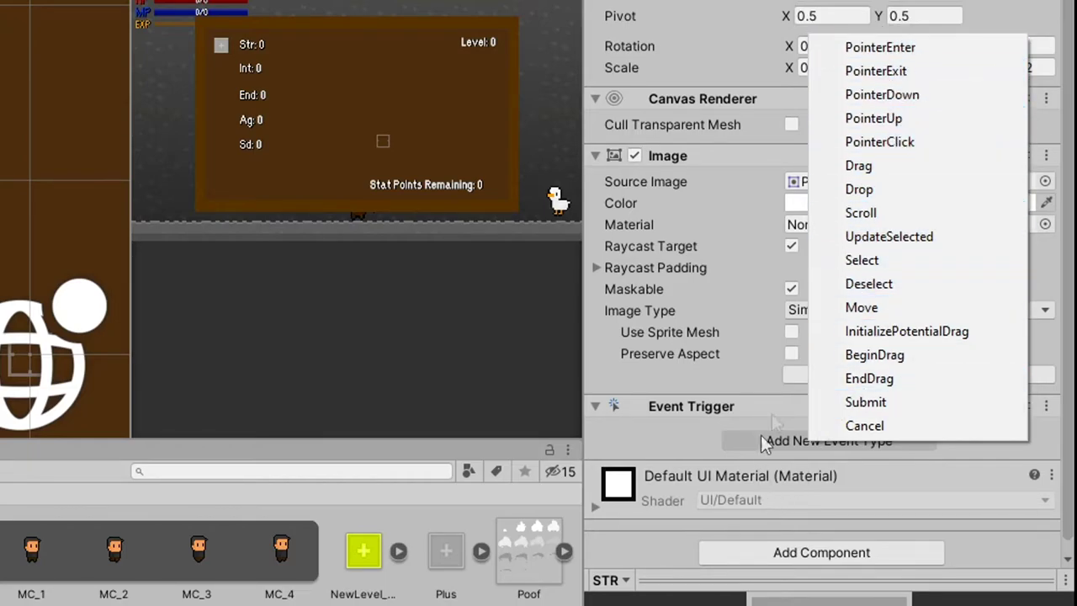
left_click(886, 94)
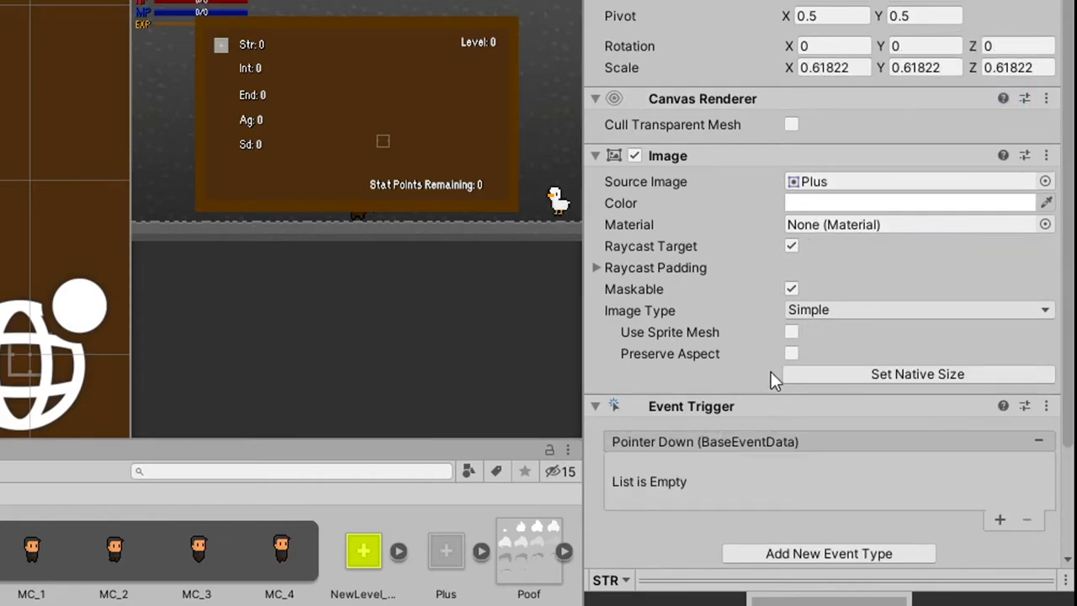
scroll(770, 371, "down", 3)
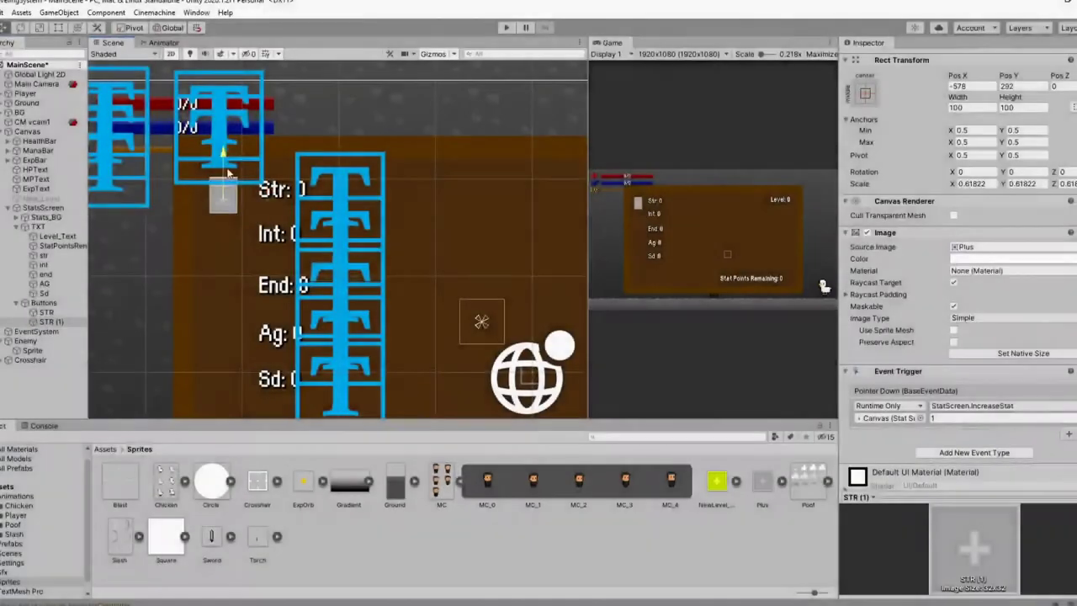
Select the plus button beside Int and start the game to test the stats menu
left_click(223, 238)
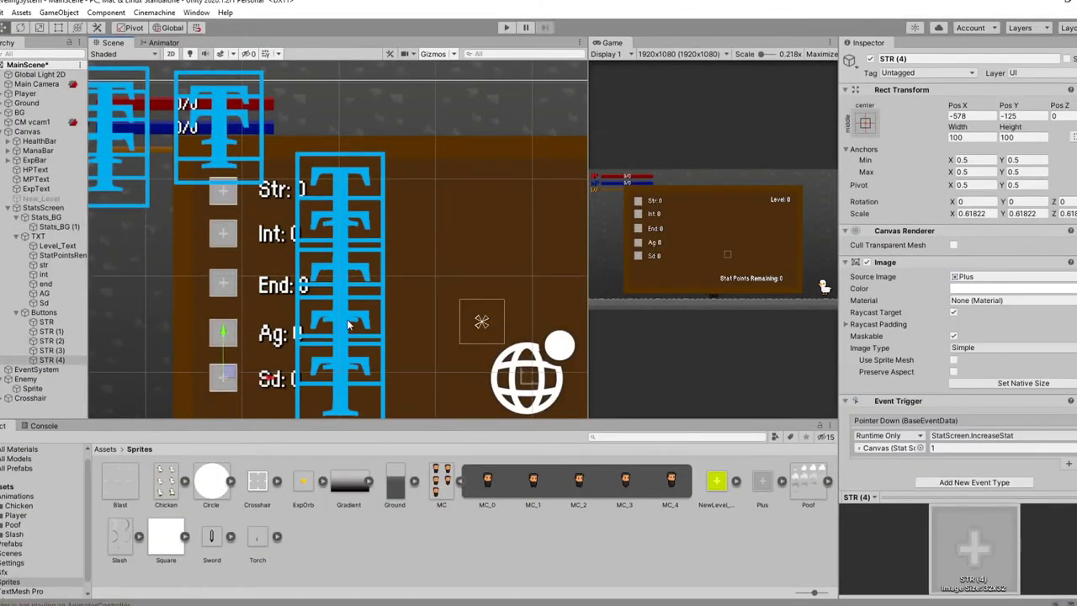
key("ctrl+p")
key("ctrl+p")
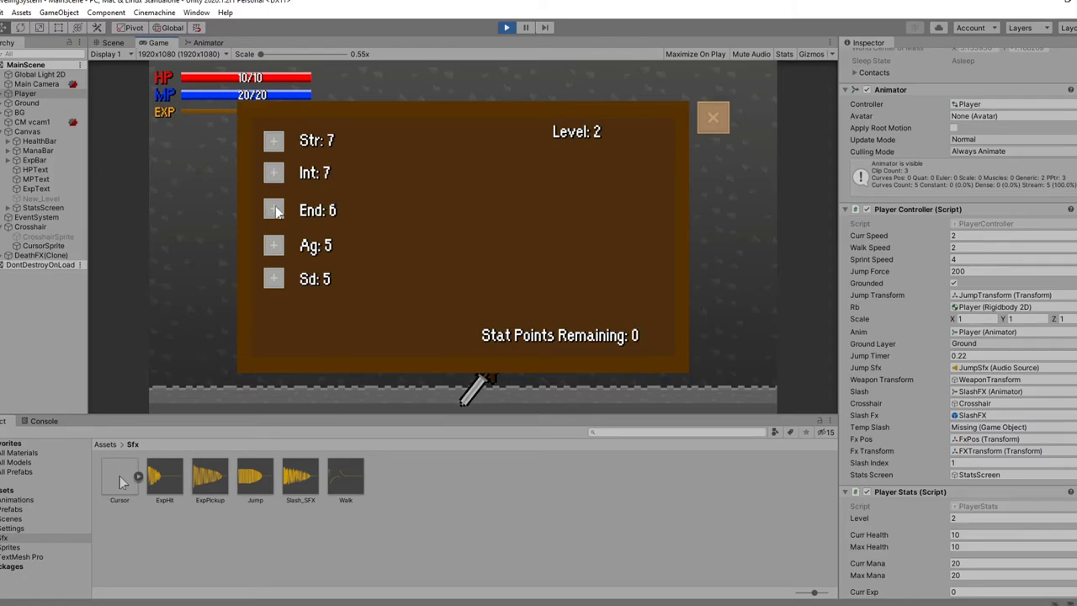
Close the level-up stats panel with its X button
left_click(714, 119)
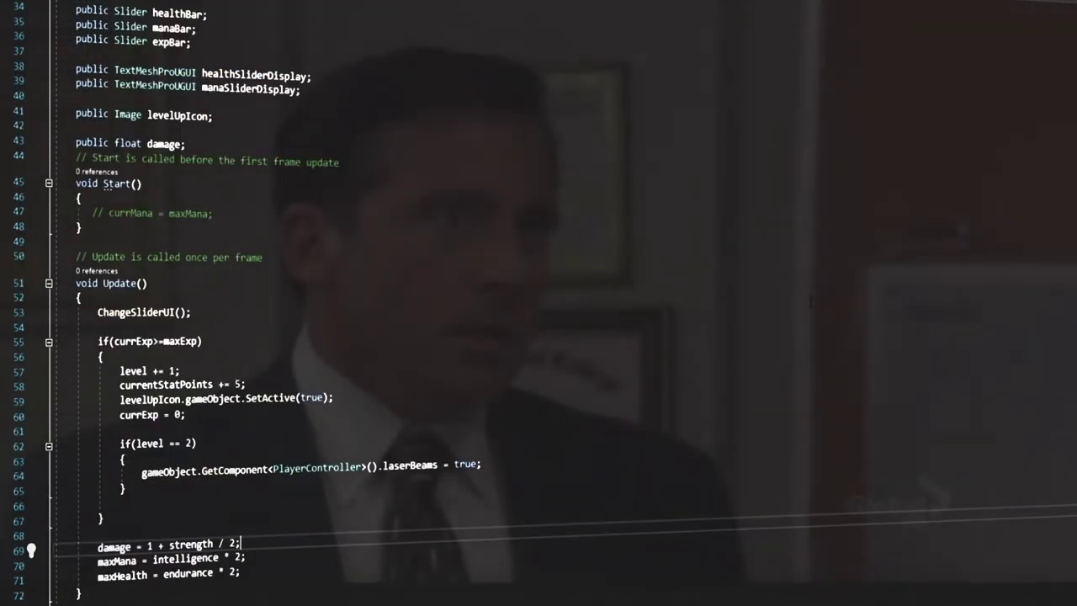
scroll(538, 303, "down", 2)
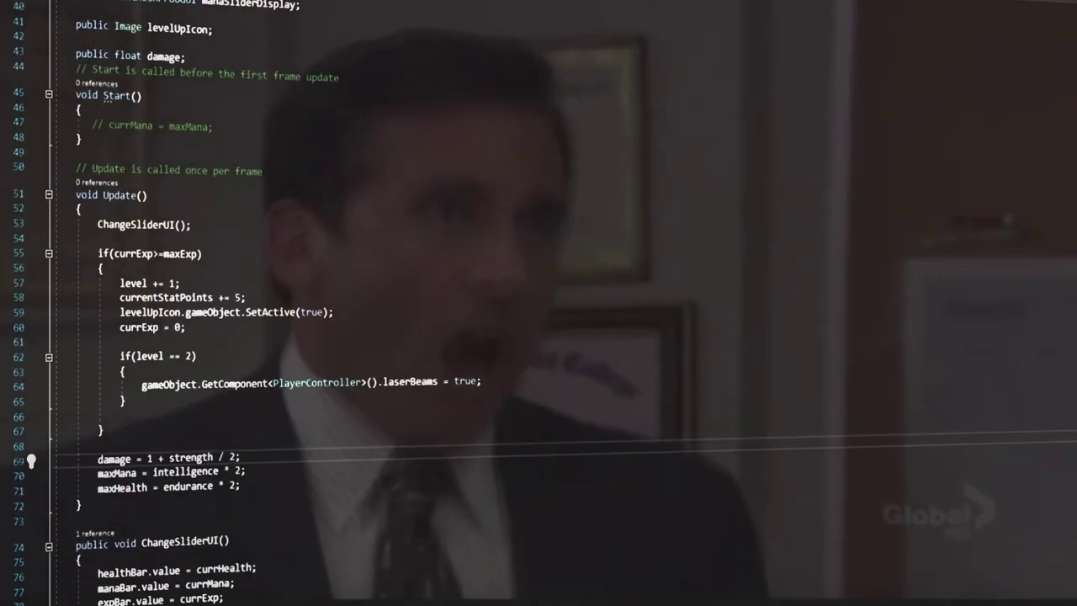
scroll(538, 303, "down", 4)
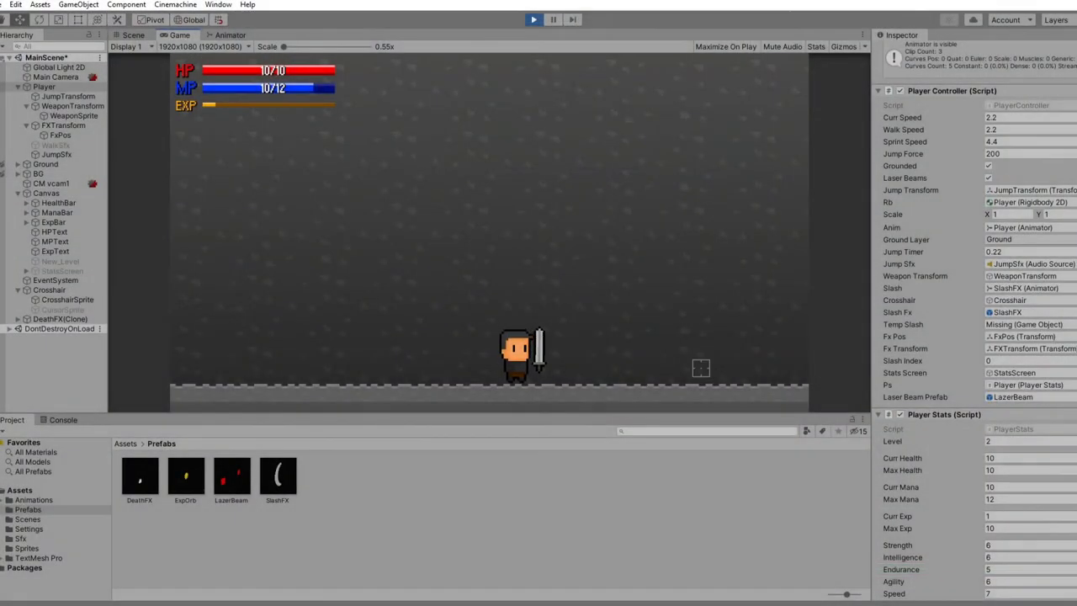
Fire red laser beams left and right at the crosshair while walking with A and D
left_click(700, 367)
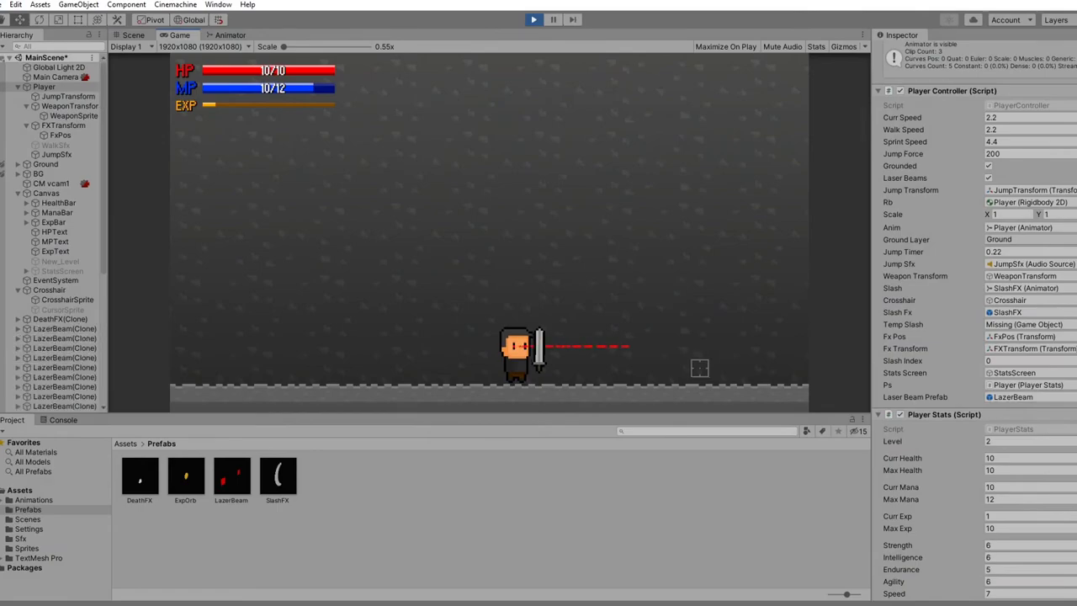
key("a")
left_click(427, 338)
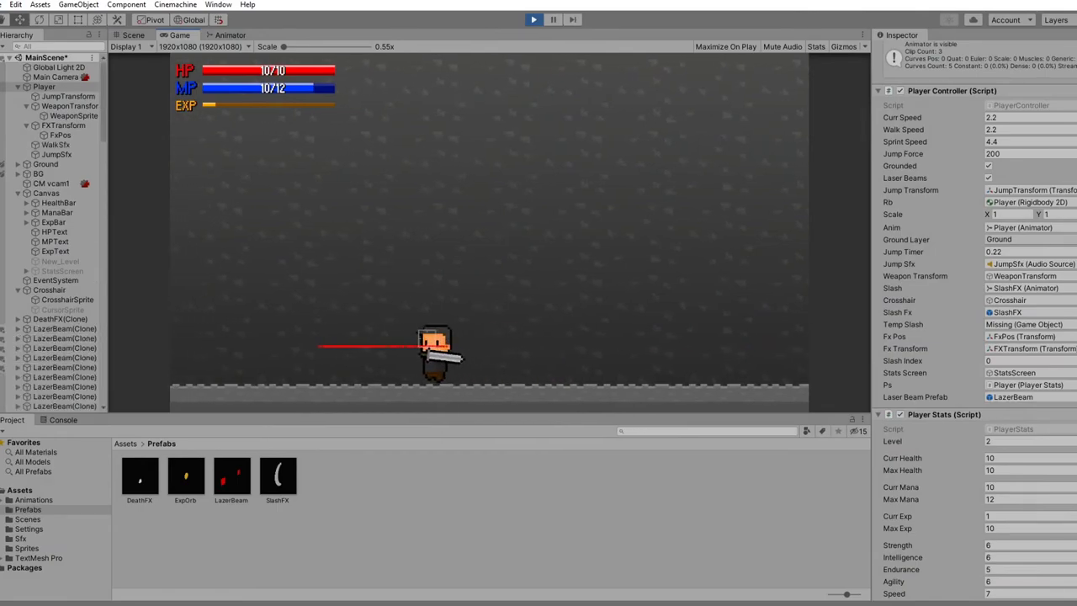
key("d")
left_click(605, 344)
key("a")
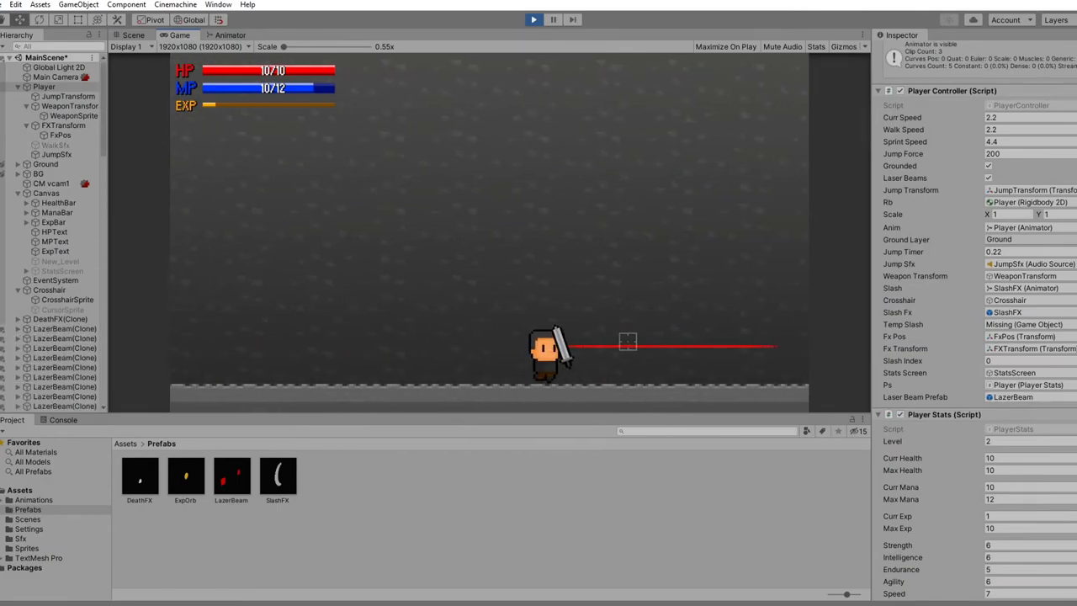
left_click(630, 340)
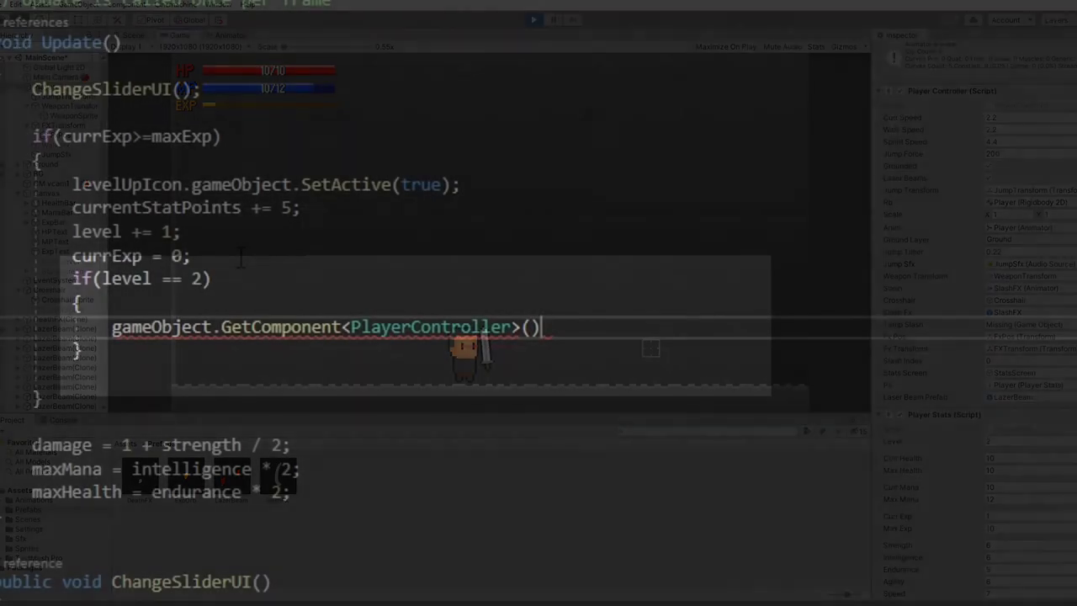
Add .laserBeams = true; inside PlayerStats' if (level == 2) check
type(".las")
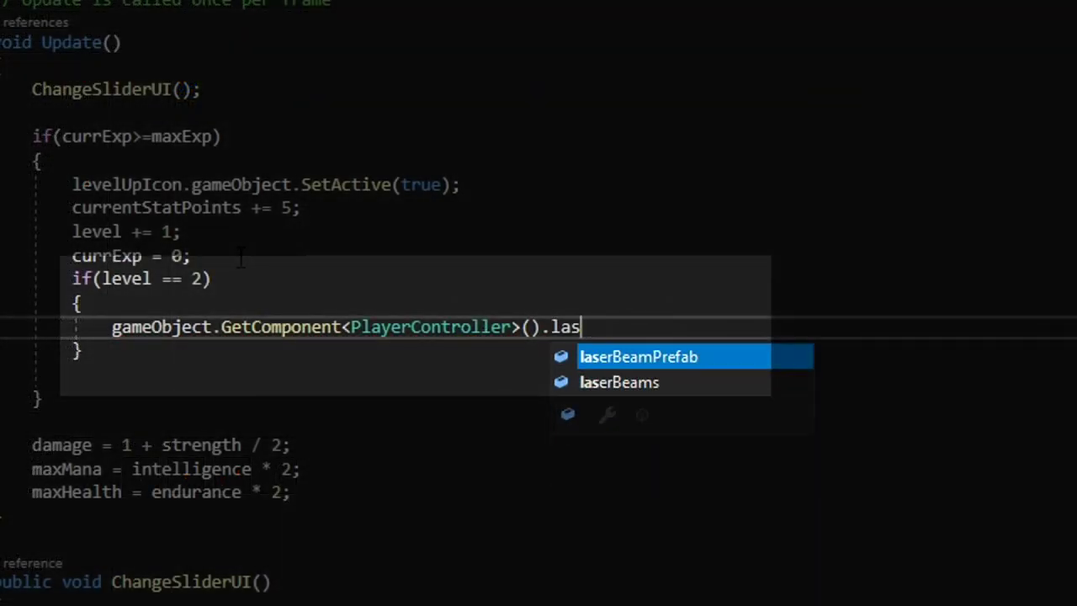
key("Down")
type("erBeams = true;")
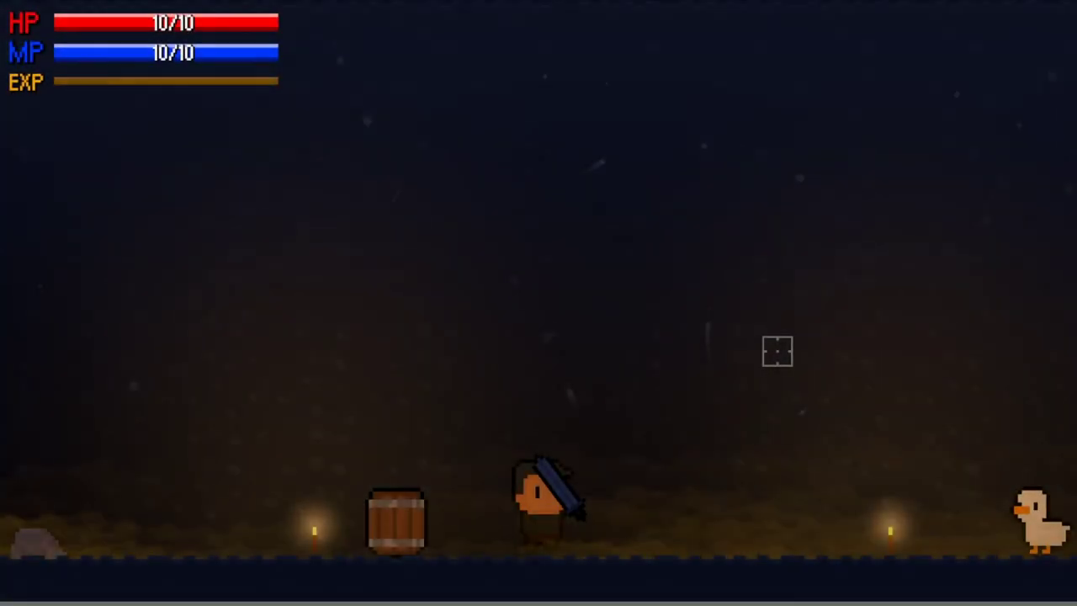
Walk right past the table and barrel, jump toward the ducks, and attack one
key("d")
key("a")
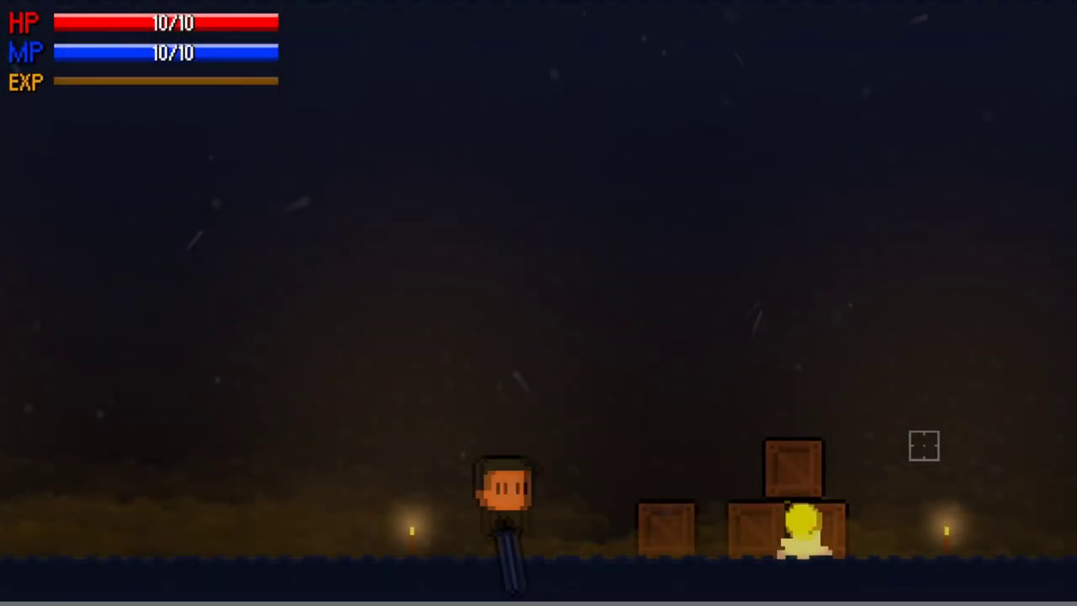
key("d")
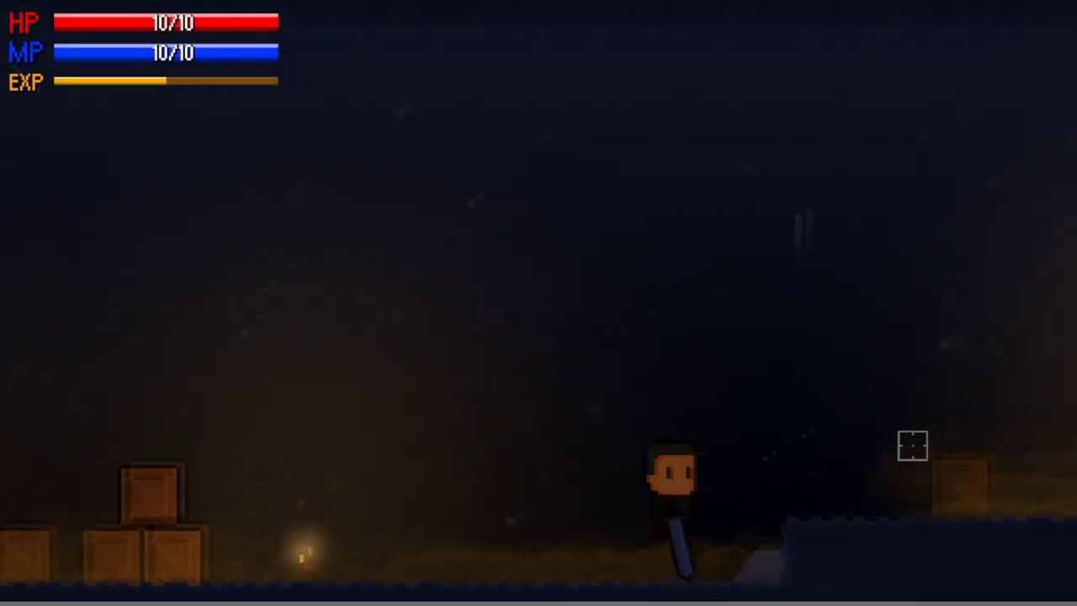
key("d")
key("a")
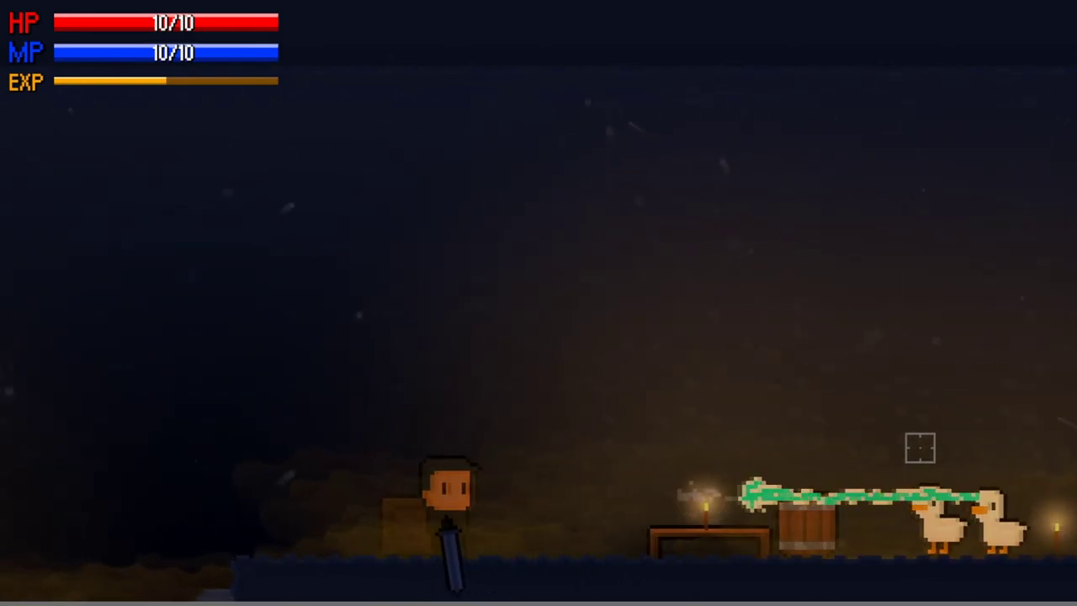
key("d")
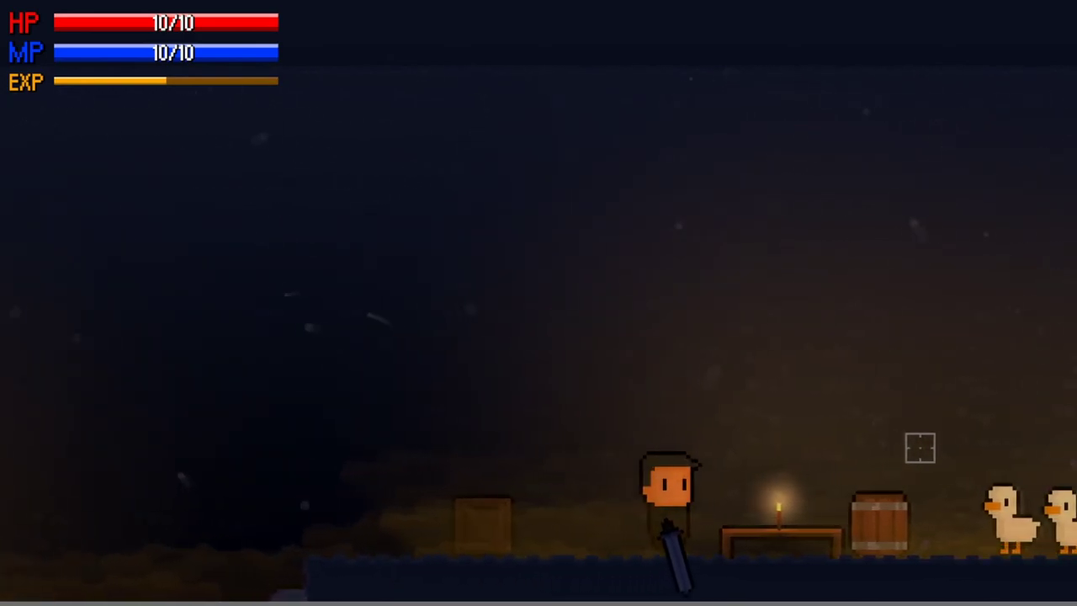
key("space")
left_click(917, 448)
After the duck dies, review the level 2 stats (Str 9, End 6, HP 8/12) and close the panel
key("a")
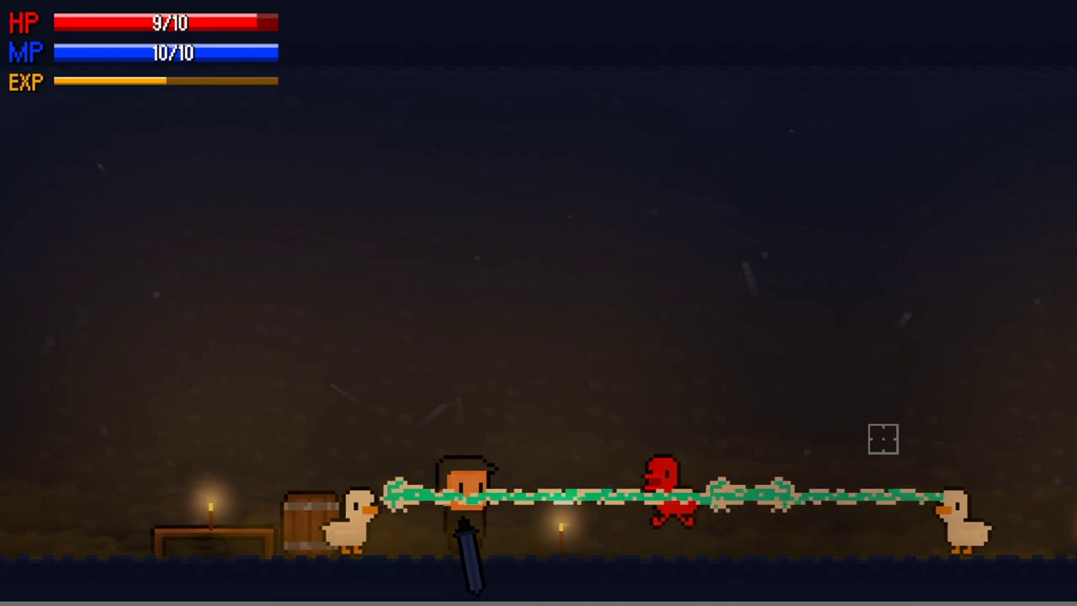
key("a")
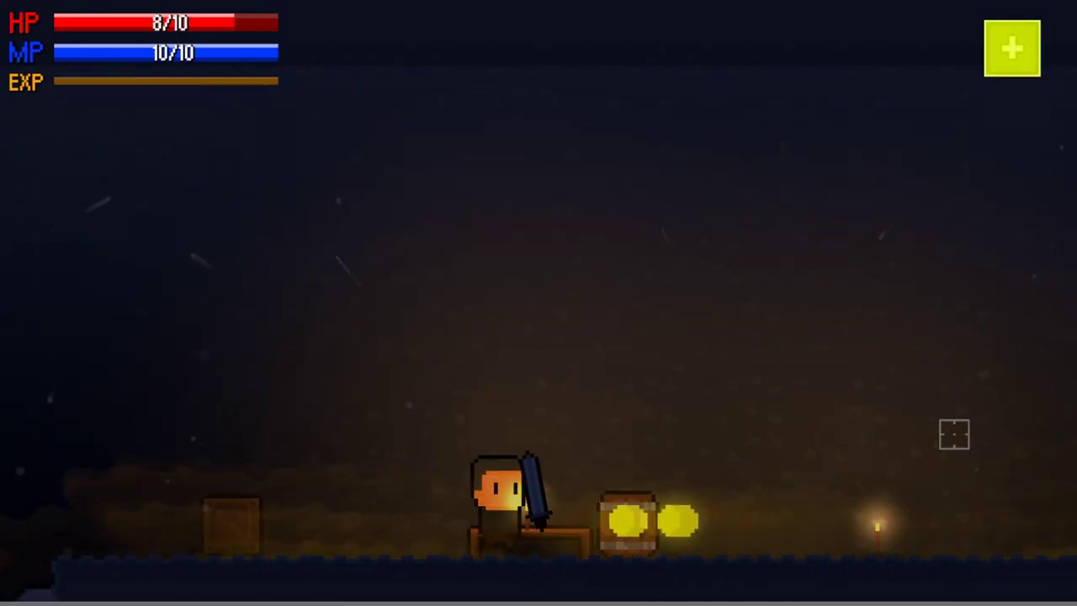
left_click(1012, 51)
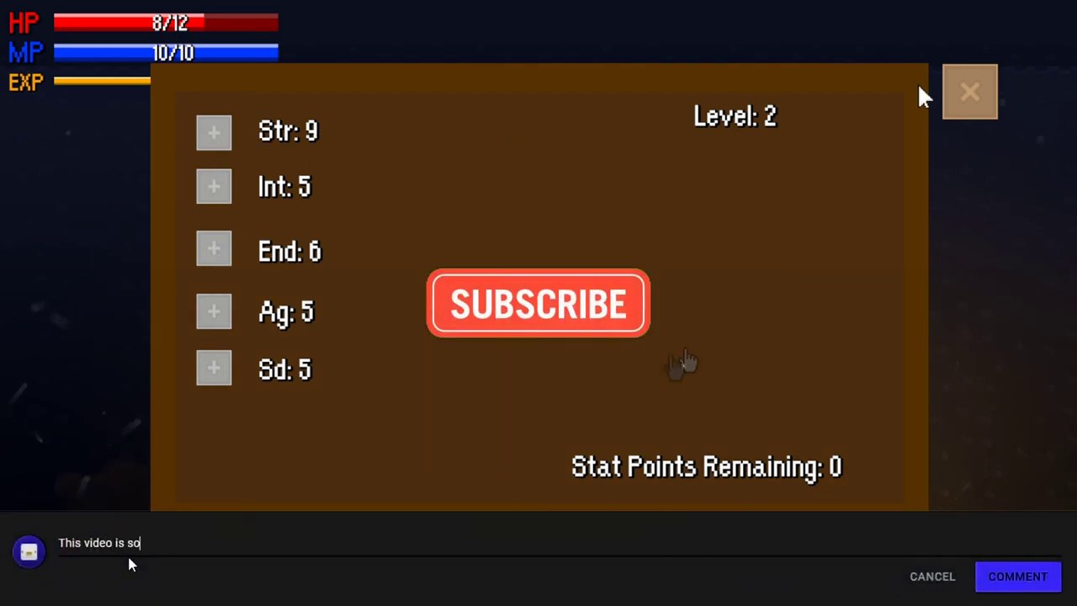
left_click(969, 92)
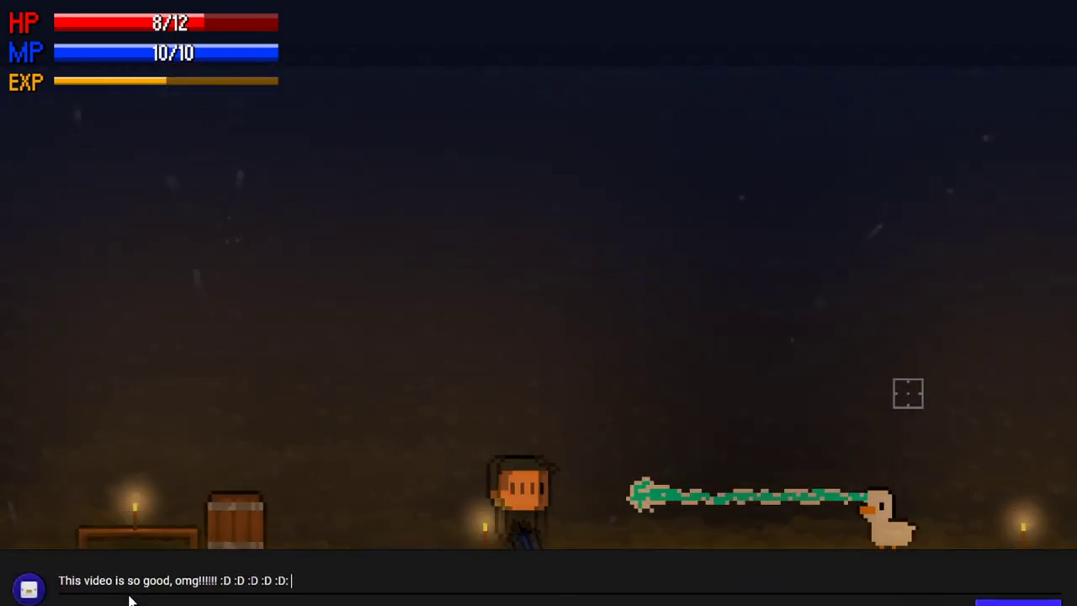